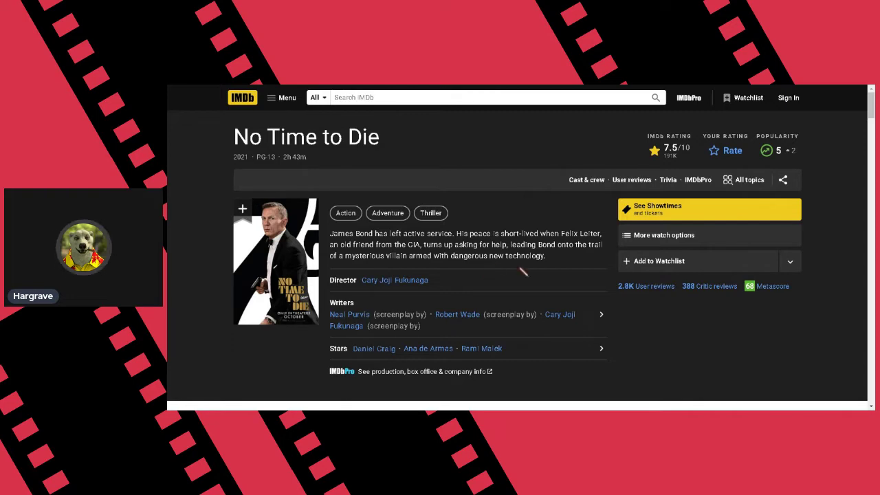
{"action": "scroll", "coordinate": [522, 272], "scroll_direction": "down", "scroll_amount": 4}
{"action": "scroll", "coordinate": [523, 272], "scroll_direction": "down", "scroll_amount": 4}
{"action": "scroll", "coordinate": [523, 272], "scroll_direction": "down", "scroll_amount": 3}
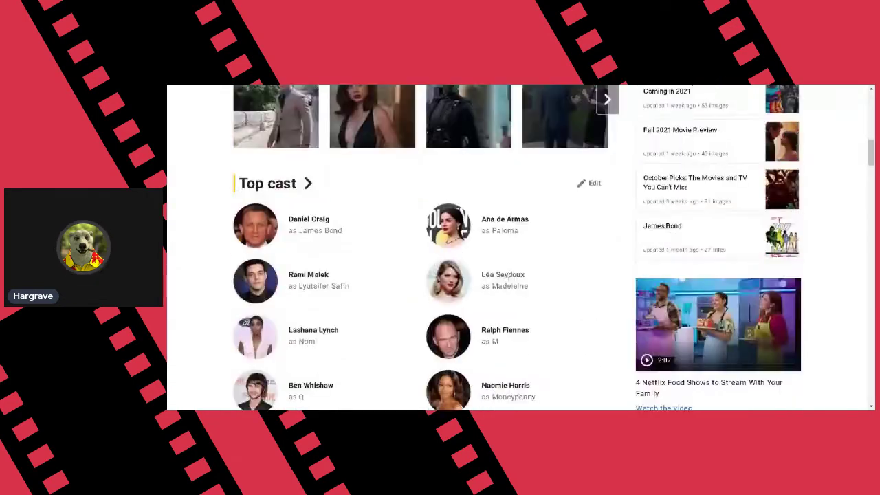
{"action": "scroll", "coordinate": [467, 283], "scroll_direction": "down", "scroll_amount": 2}
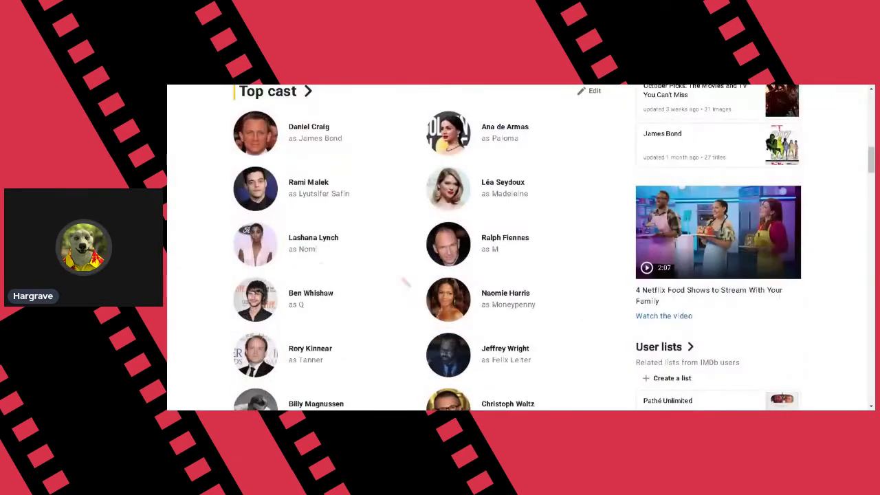
Open Lashana Lynch's actress profile from the No Time to Die top cast.
{"action": "left_click", "coordinate": [267, 246]}
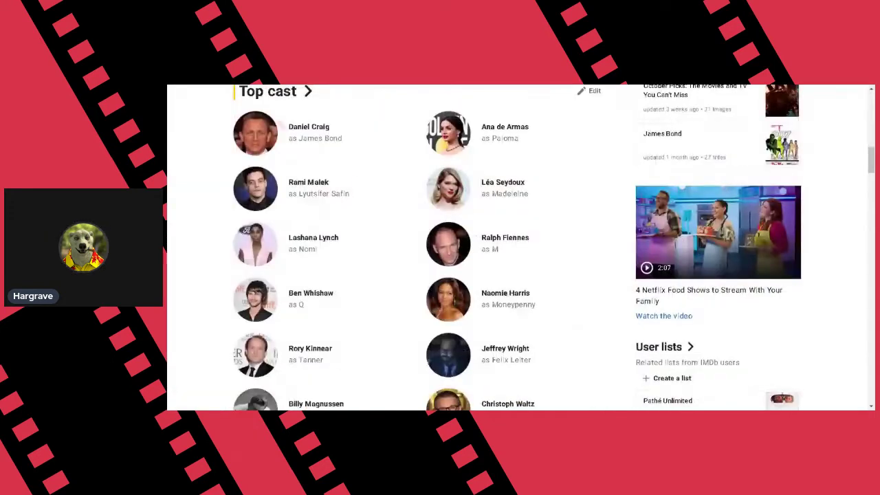
{"action": "scroll", "coordinate": [378, 206], "scroll_direction": "up", "scroll_amount": 3}
{"action": "scroll", "coordinate": [384, 206], "scroll_direction": "down", "scroll_amount": 1}
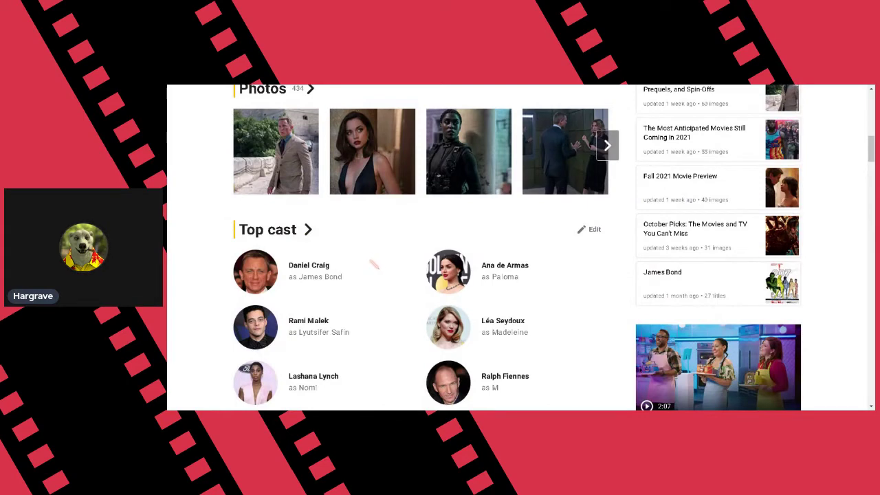
{"action": "scroll", "coordinate": [394, 279], "scroll_direction": "up", "scroll_amount": 1}
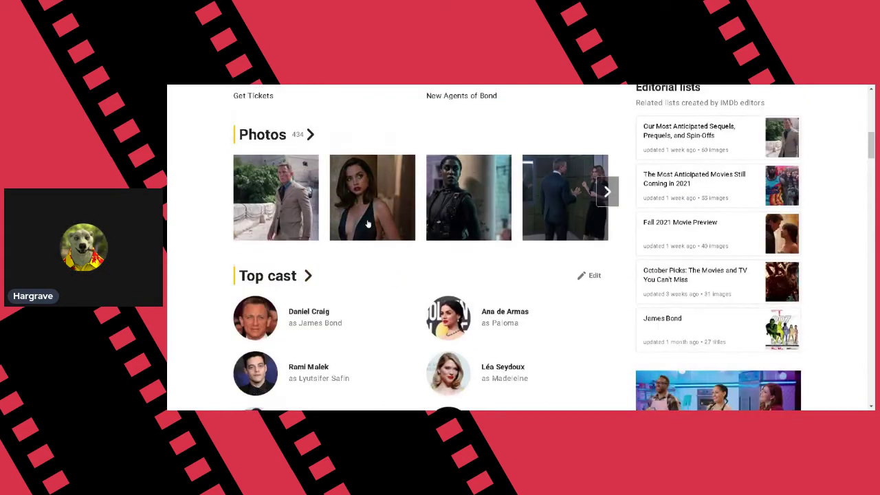
View the Ana de Armas and Lashana Lynch stills with captions hidden, then return to the gallery.
{"action": "left_click", "coordinate": [371, 227]}
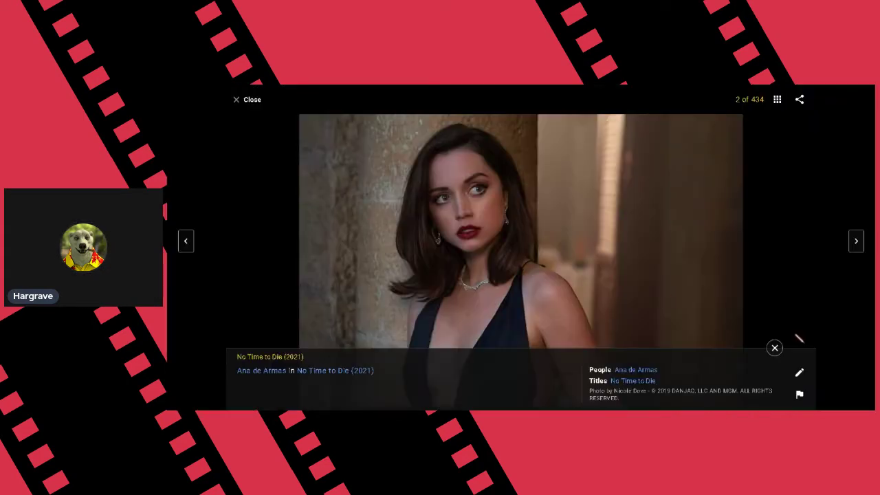
{"action": "left_click", "coordinate": [775, 347]}
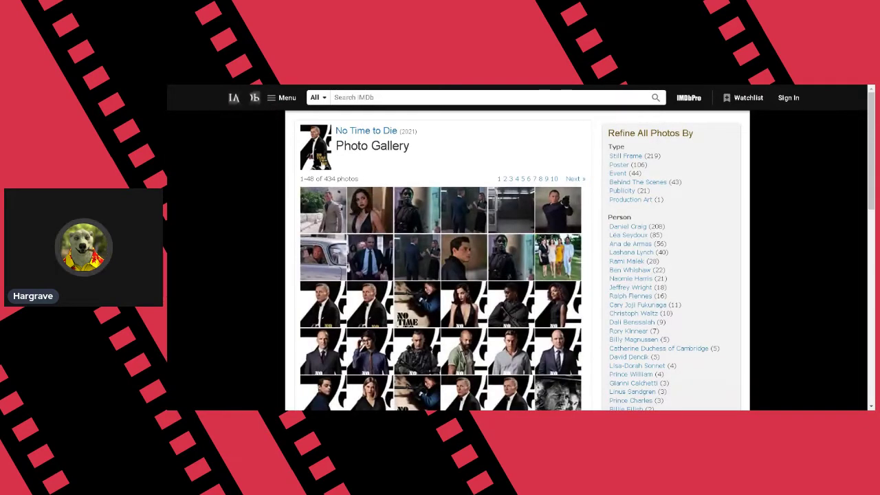
{"action": "left_click", "coordinate": [506, 256]}
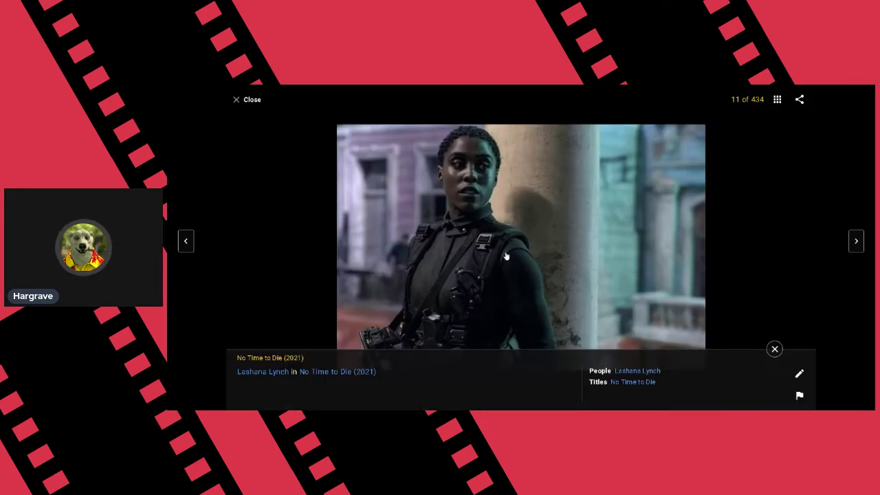
{"action": "left_click", "coordinate": [775, 349]}
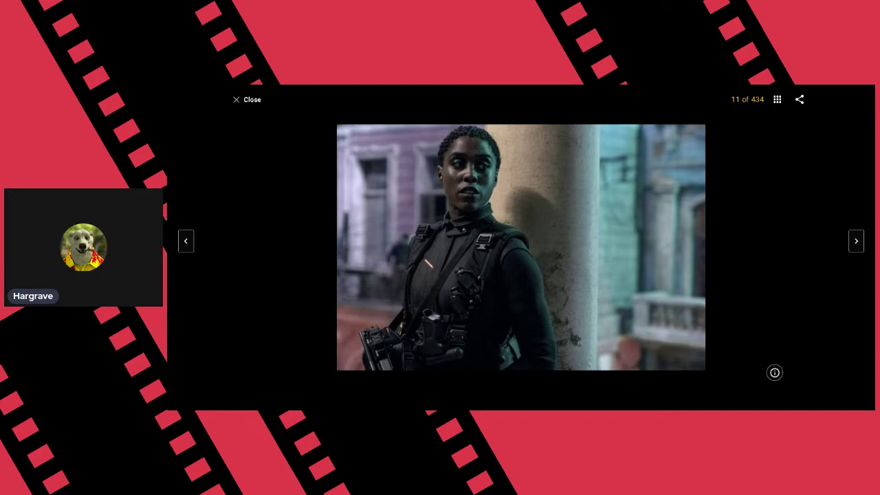
{"action": "left_click", "coordinate": [252, 99]}
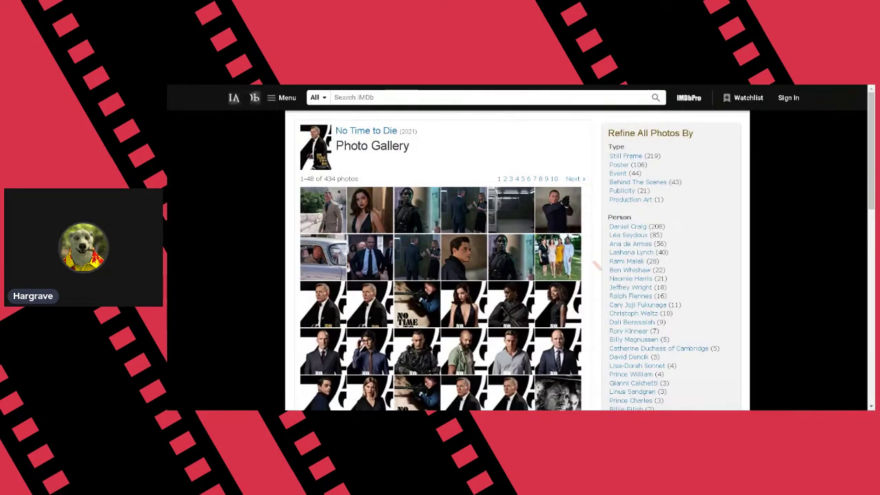
{"action": "scroll", "coordinate": [596, 265], "scroll_direction": "down", "scroll_amount": 3}
{"action": "scroll", "coordinate": [591, 268], "scroll_direction": "down", "scroll_amount": 3}
{"action": "scroll", "coordinate": [585, 272], "scroll_direction": "down", "scroll_amount": 2}
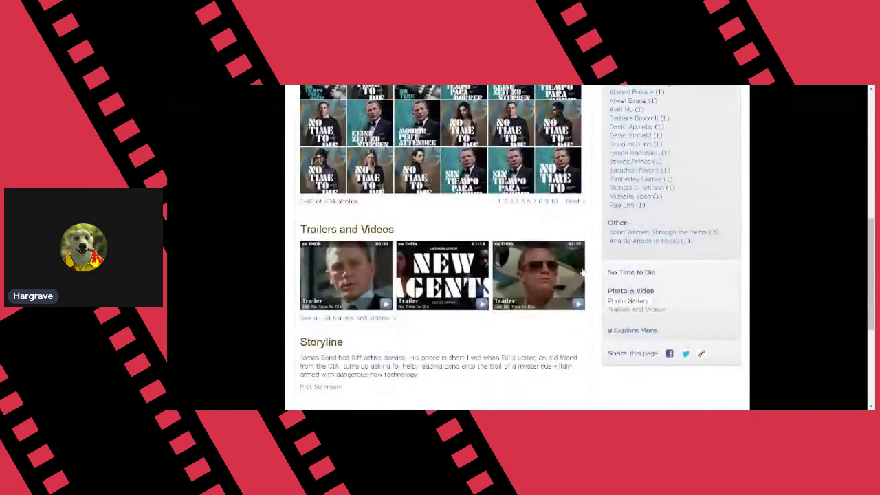
{"action": "scroll", "coordinate": [583, 272], "scroll_direction": "down", "scroll_amount": 3}
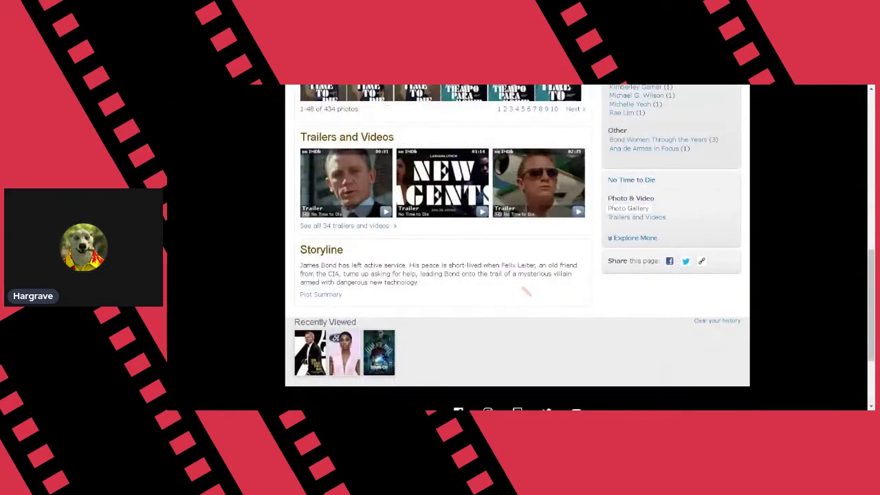
{"action": "scroll", "coordinate": [526, 291], "scroll_direction": "up", "scroll_amount": 3}
{"action": "scroll", "coordinate": [530, 291], "scroll_direction": "up", "scroll_amount": 3}
{"action": "scroll", "coordinate": [534, 291], "scroll_direction": "up", "scroll_amount": 3}
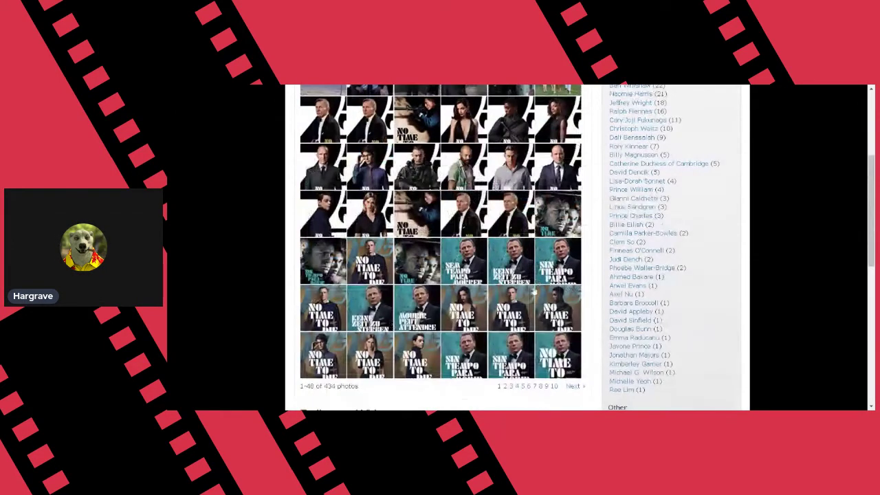
{"action": "scroll", "coordinate": [533, 292], "scroll_direction": "up", "scroll_amount": 2}
{"action": "scroll", "coordinate": [522, 283], "scroll_direction": "up", "scroll_amount": 3}
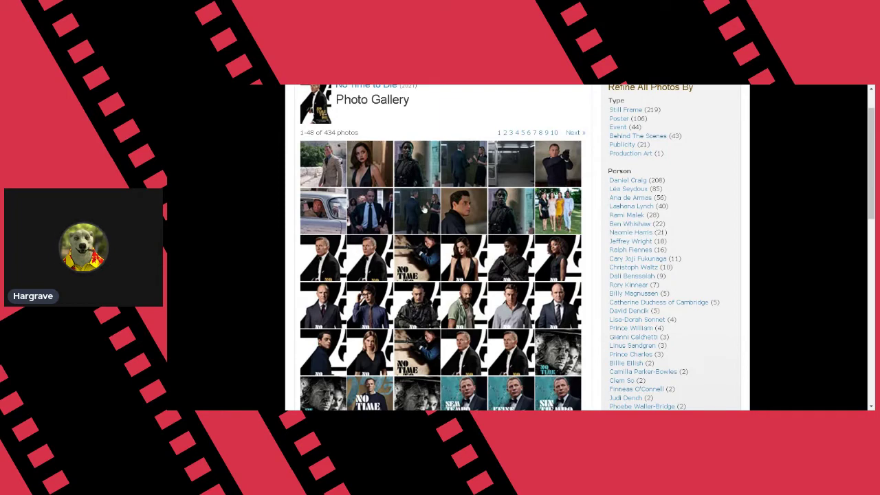
{"action": "left_click", "coordinate": [409, 158]}
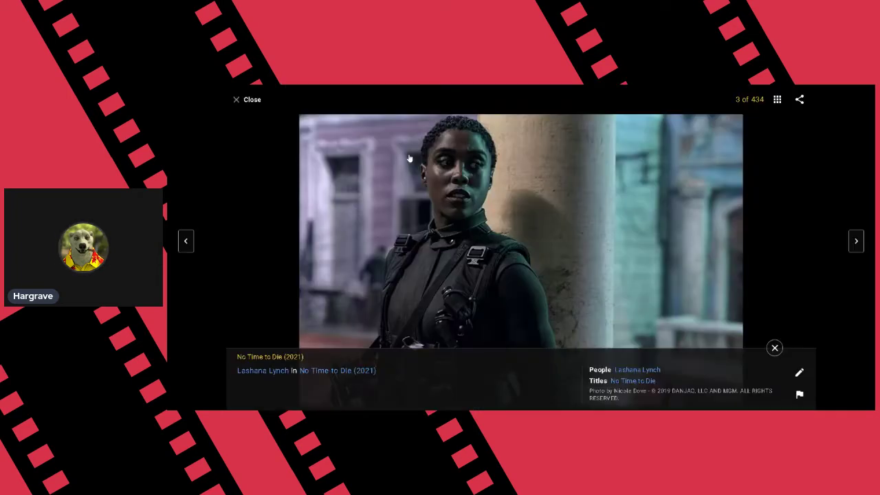
{"action": "left_click", "coordinate": [774, 348]}
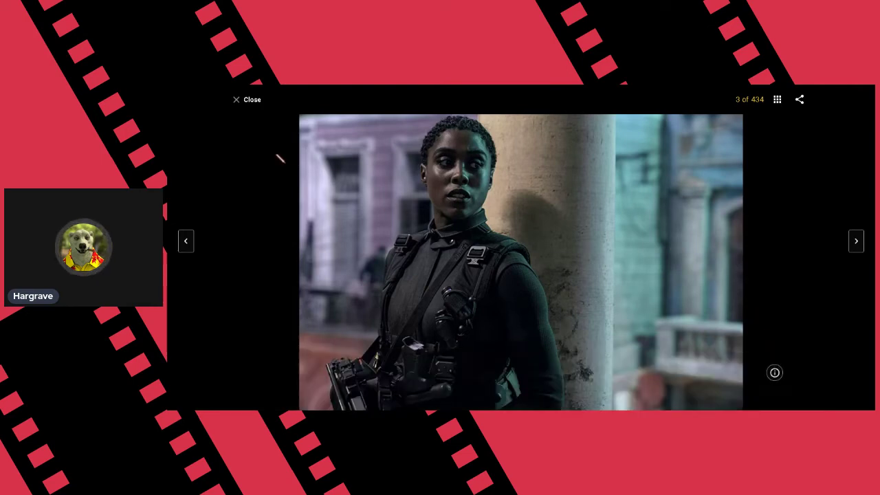
{"action": "left_click", "coordinate": [252, 101]}
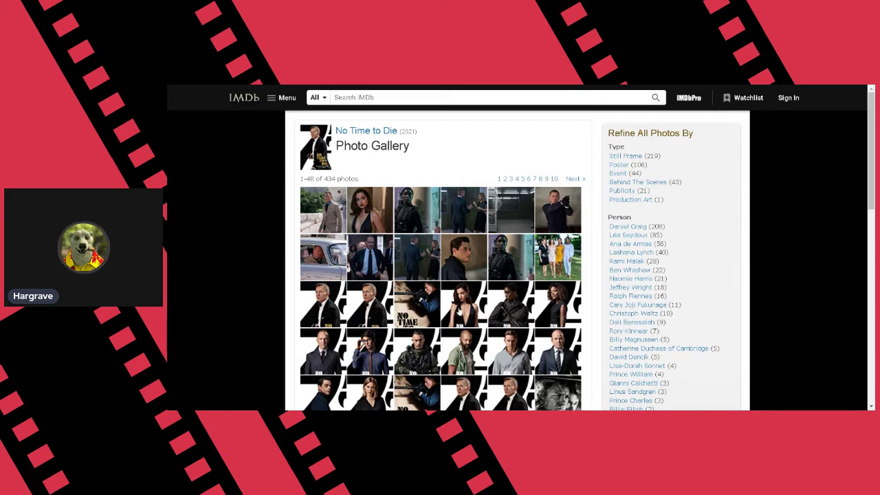
View the Ana de Armas poster, then the Daniel Craig car still (photo 7), with captions hidden.
{"action": "left_click", "coordinate": [457, 308]}
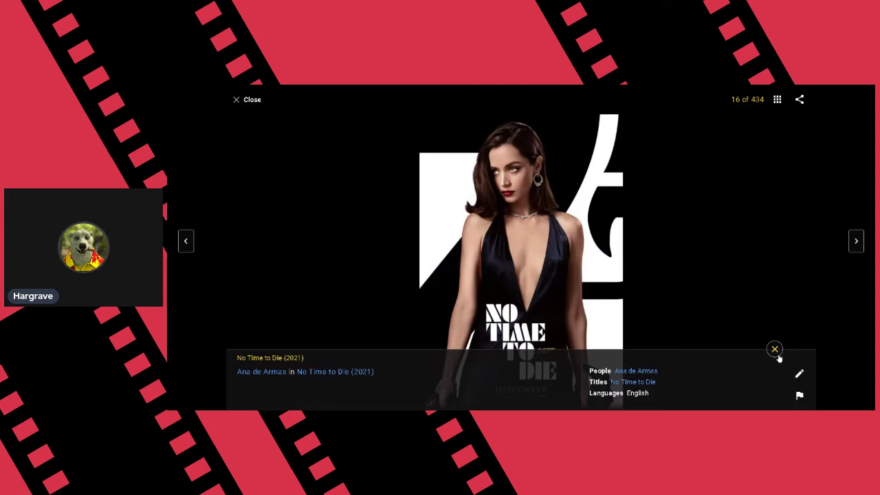
{"action": "left_click", "coordinate": [774, 349]}
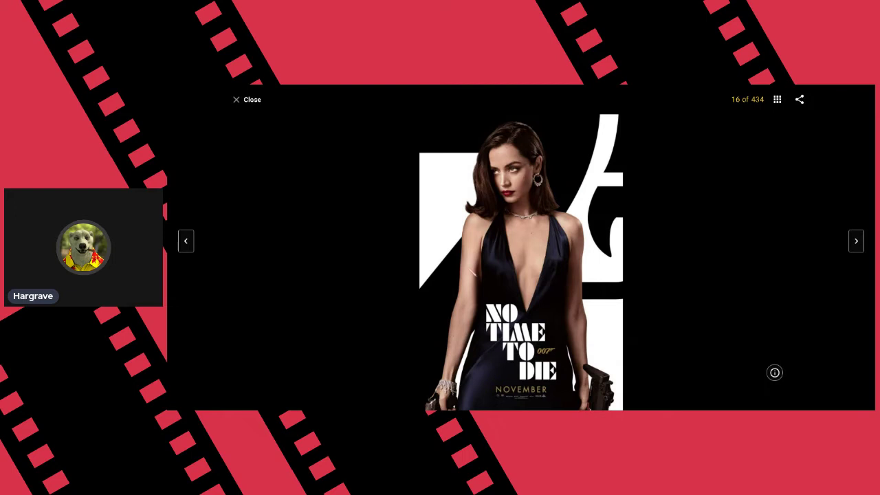
{"action": "left_click", "coordinate": [249, 99]}
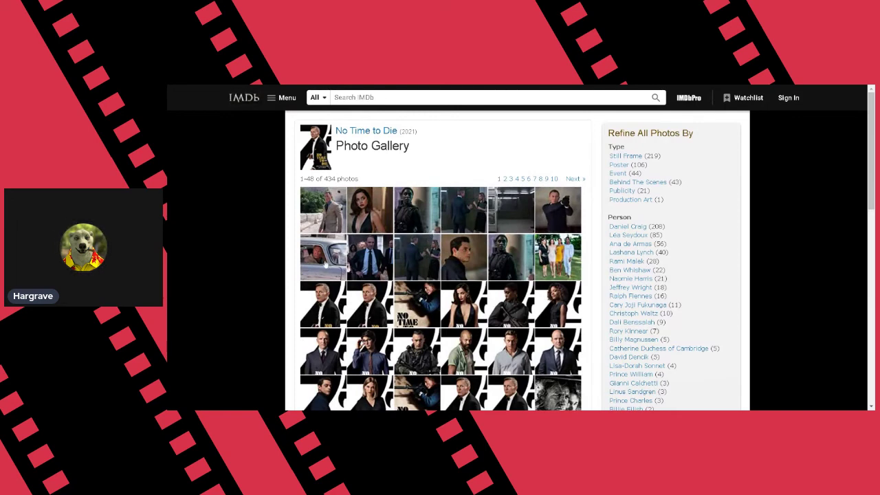
{"action": "left_click", "coordinate": [325, 264]}
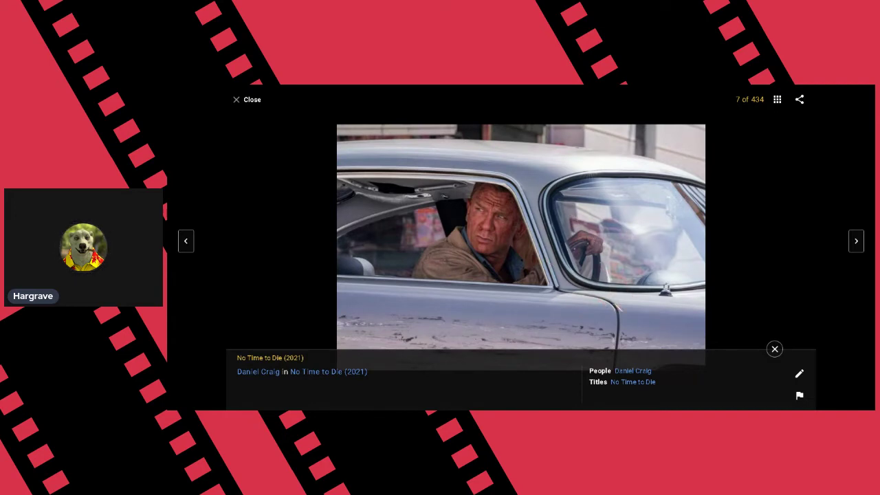
{"action": "left_click", "coordinate": [774, 349]}
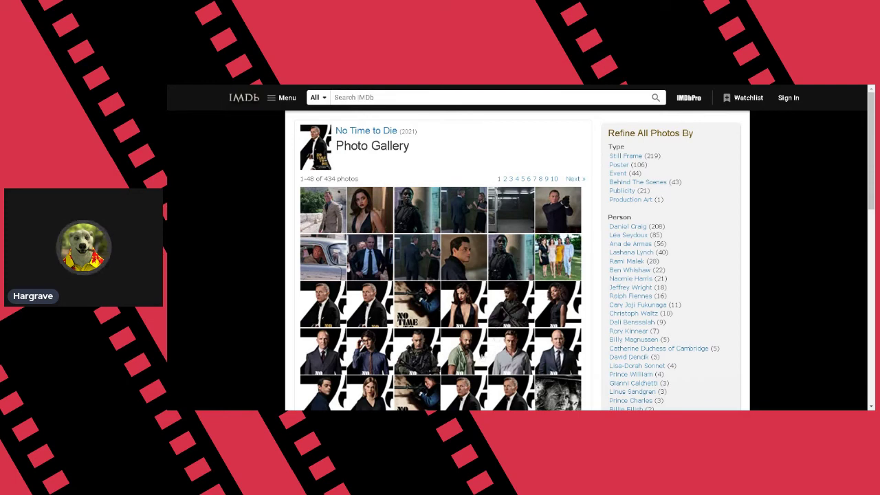
{"action": "scroll", "coordinate": [505, 348], "scroll_direction": "down", "scroll_amount": 3}
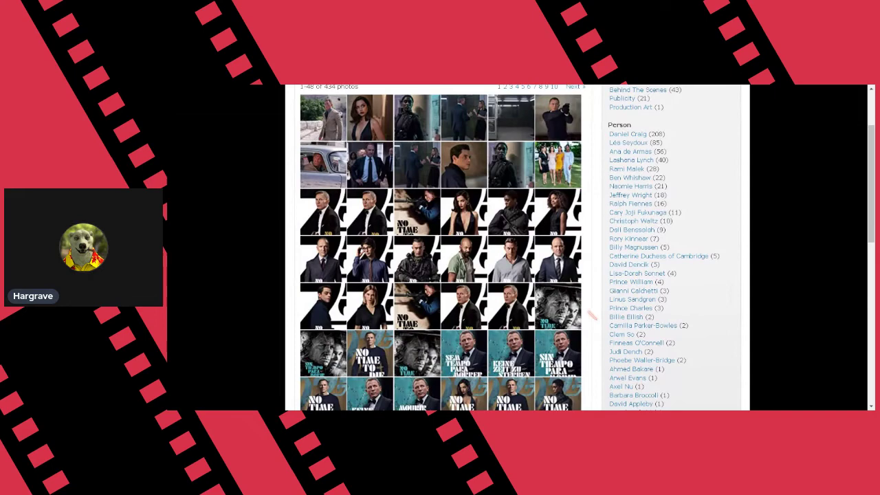
{"action": "scroll", "coordinate": [591, 314], "scroll_direction": "down", "scroll_amount": 2}
{"action": "scroll", "coordinate": [591, 314], "scroll_direction": "down", "scroll_amount": 2}
{"action": "scroll", "coordinate": [591, 314], "scroll_direction": "down", "scroll_amount": 2}
{"action": "scroll", "coordinate": [591, 314], "scroll_direction": "down", "scroll_amount": 2}
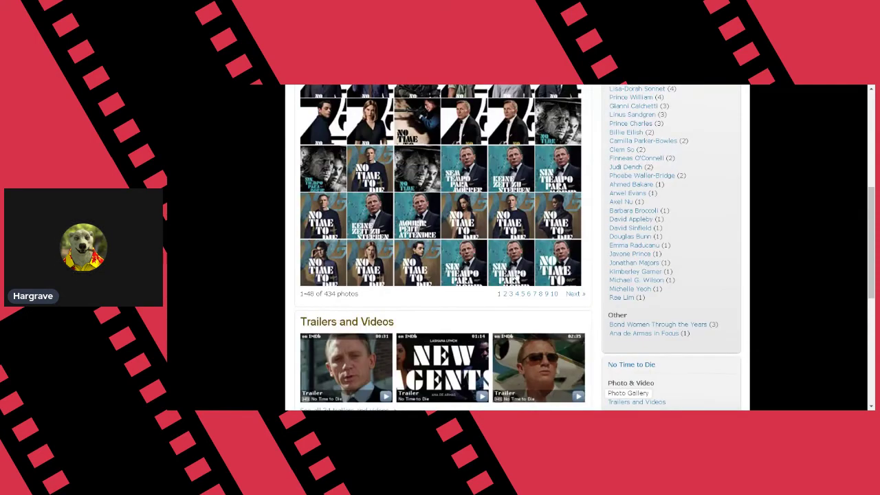
{"action": "scroll", "coordinate": [445, 105], "scroll_direction": "up", "scroll_amount": 3}
{"action": "scroll", "coordinate": [444, 104], "scroll_direction": "up", "scroll_amount": 4}
View the Ana de Armas poster (photo 16) with its caption hidden, then return to the gallery.
{"action": "left_click", "coordinate": [459, 310]}
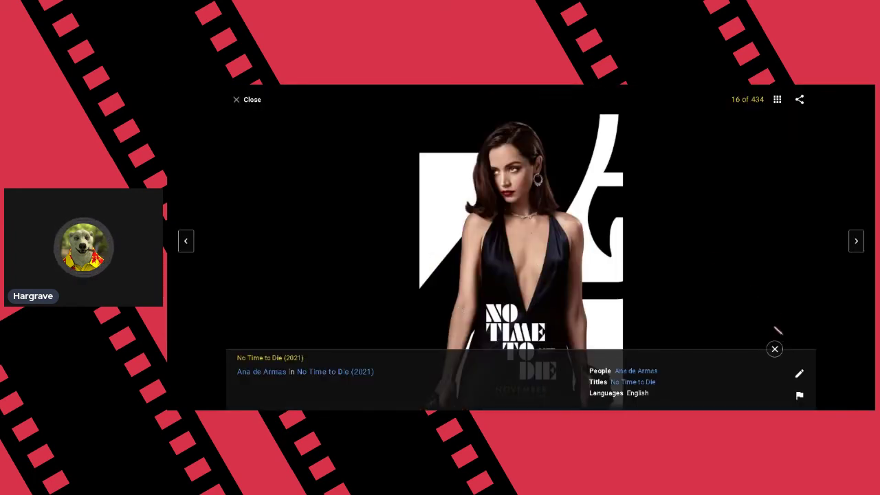
{"action": "left_click", "coordinate": [775, 349]}
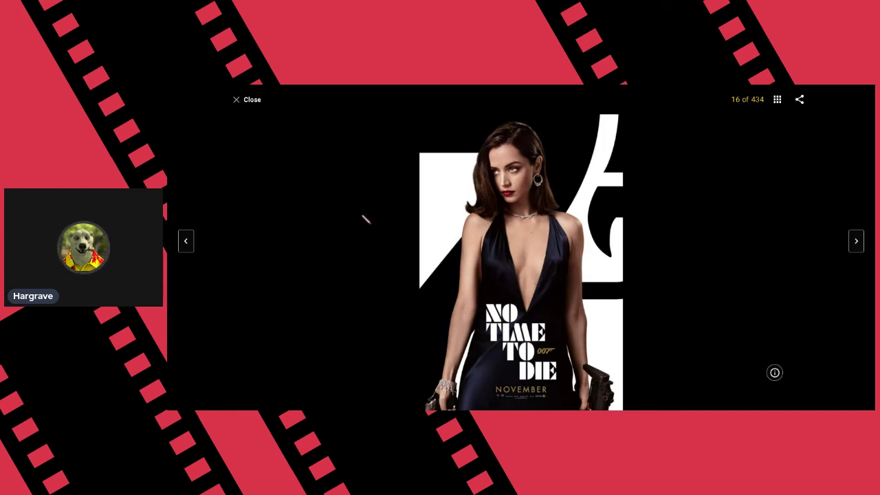
{"action": "left_click", "coordinate": [252, 101]}
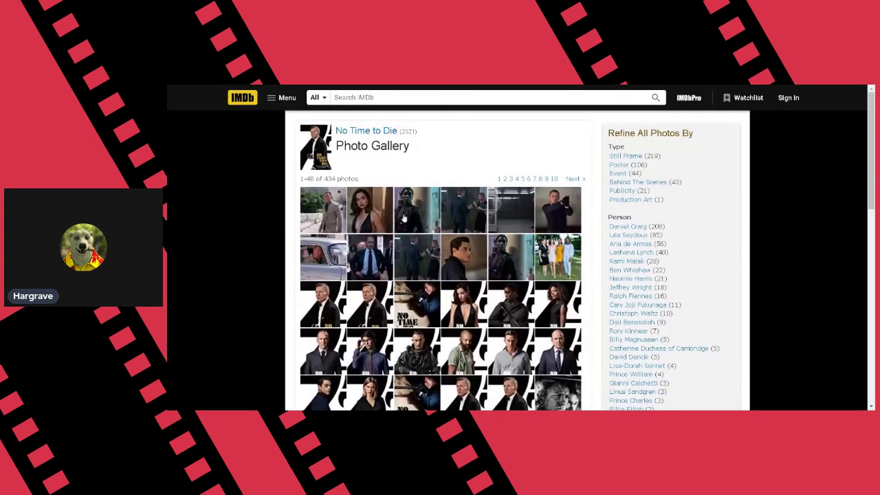
View the Lashana Lynch still with its caption hidden, then return to the gallery.
{"action": "left_click", "coordinate": [425, 221]}
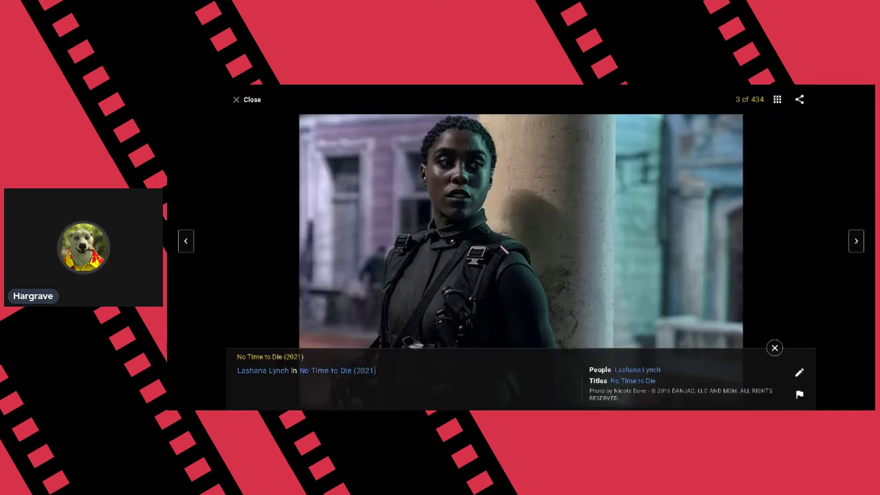
{"action": "left_click", "coordinate": [774, 347]}
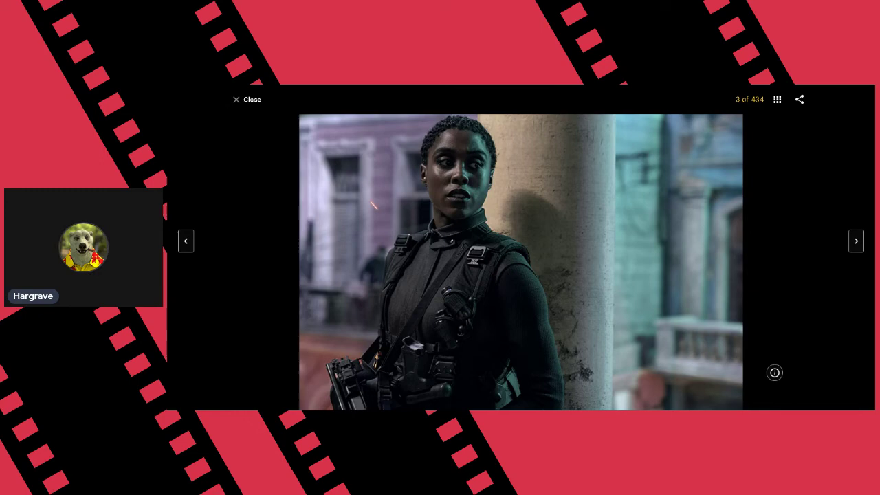
{"action": "left_click", "coordinate": [252, 99]}
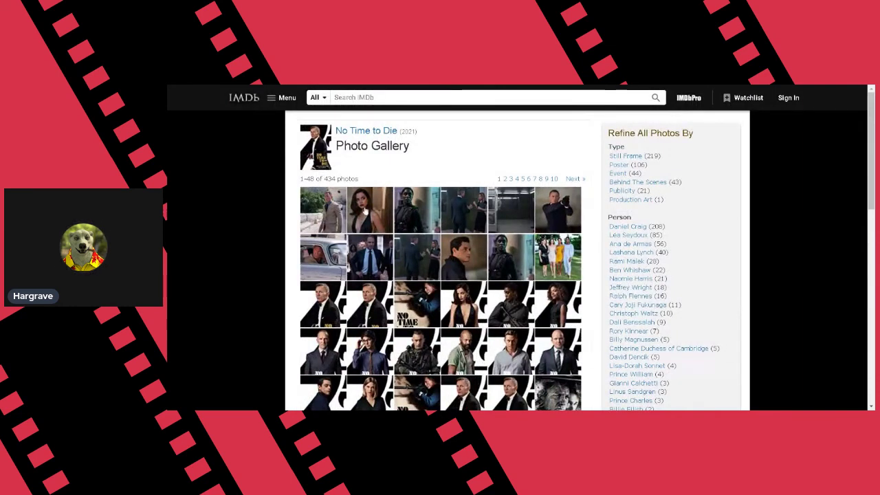
View Ana de Armas photo 2, then Daniel Craig on the stone bridge (photo 1), with captions hidden.
{"action": "left_click", "coordinate": [365, 211]}
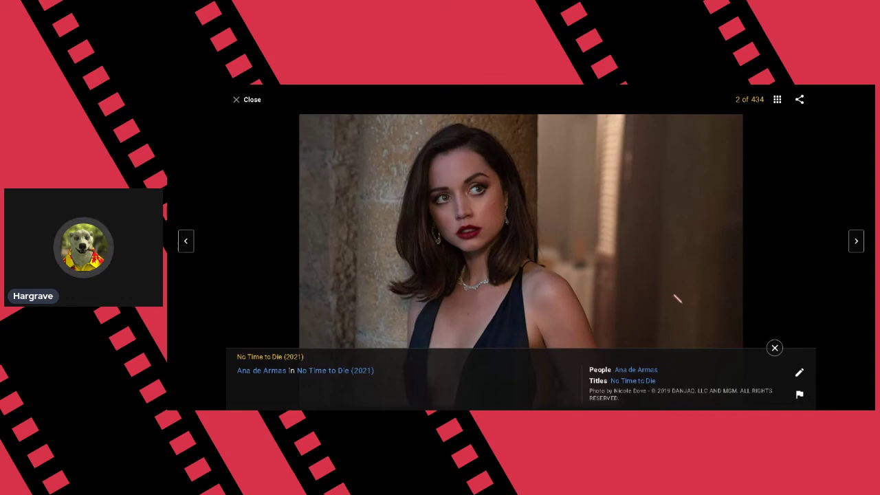
{"action": "left_click", "coordinate": [775, 348]}
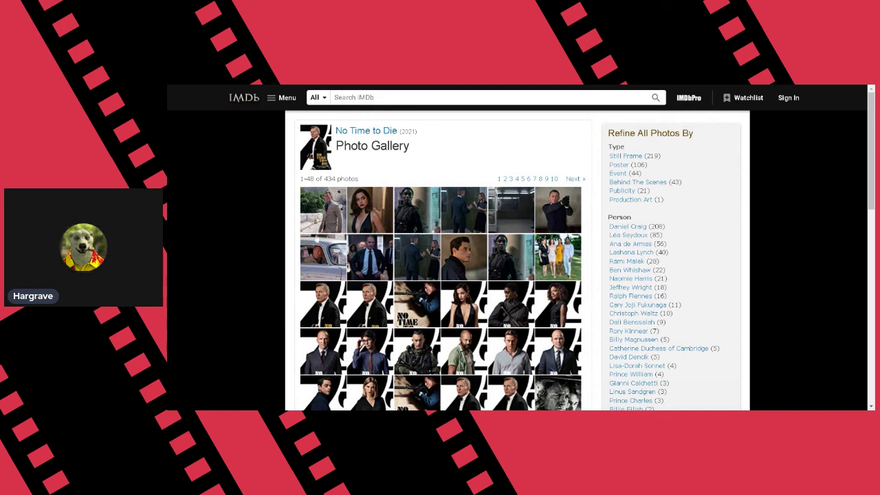
{"action": "left_click", "coordinate": [321, 207]}
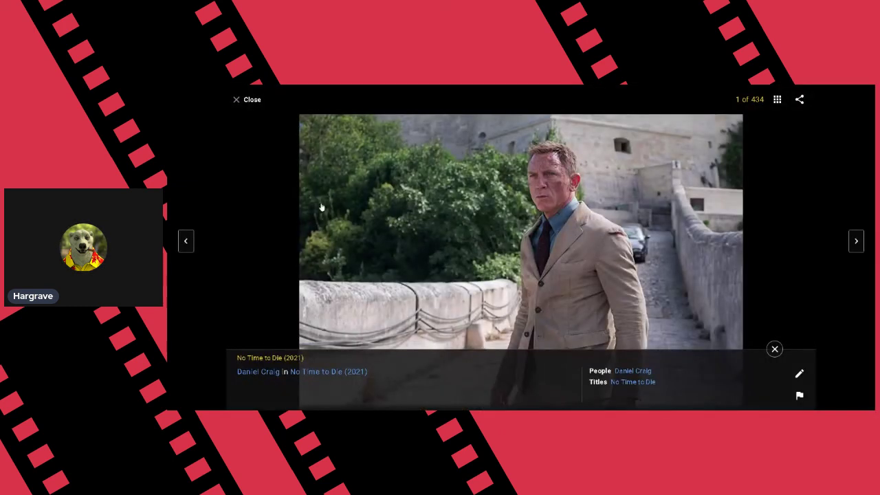
{"action": "left_click", "coordinate": [773, 351]}
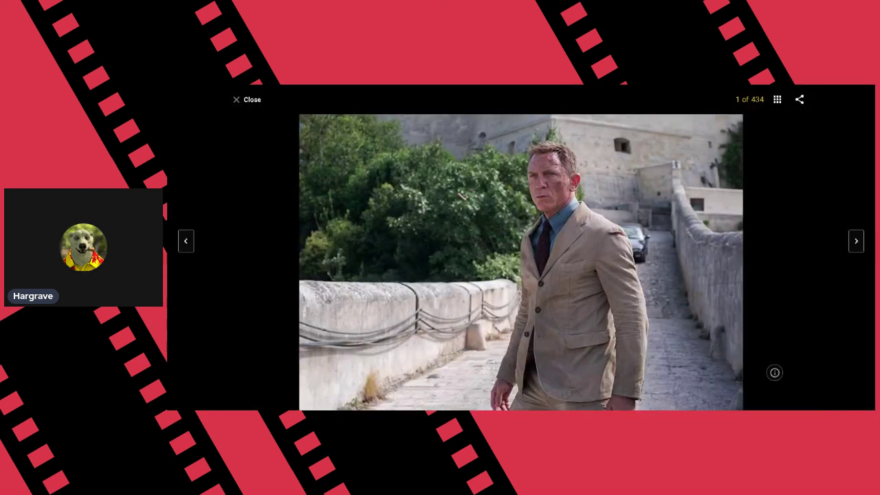